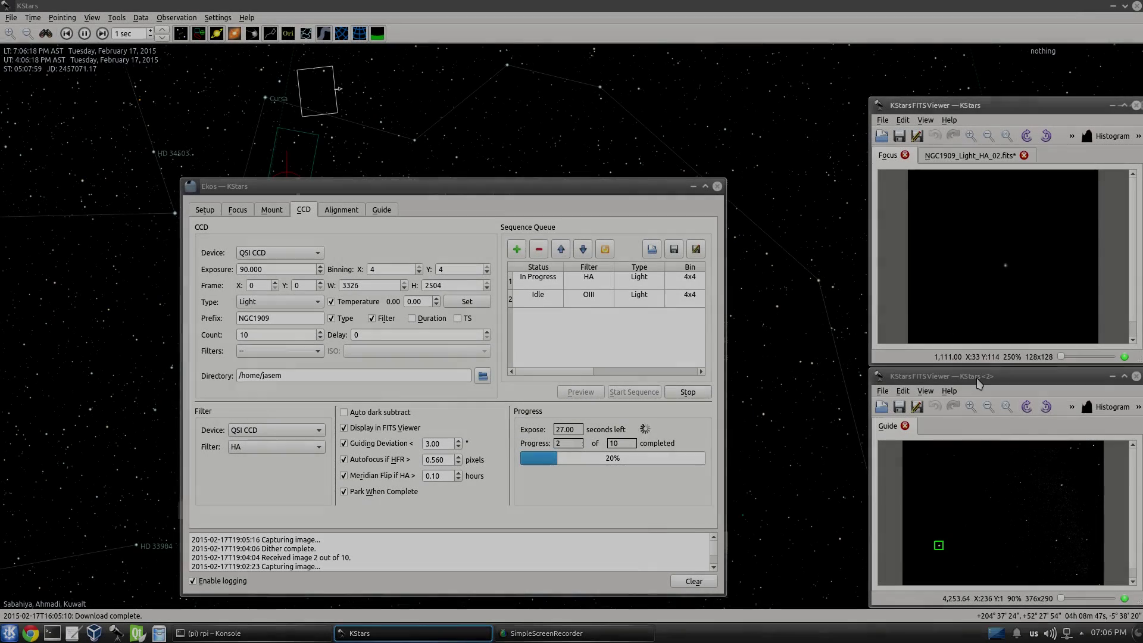
- Reposition the Ekos window up and right beside the FITS viewers, after dismissing the viewer's window menu
right_click(979, 381)
mouse_move(1028, 446)
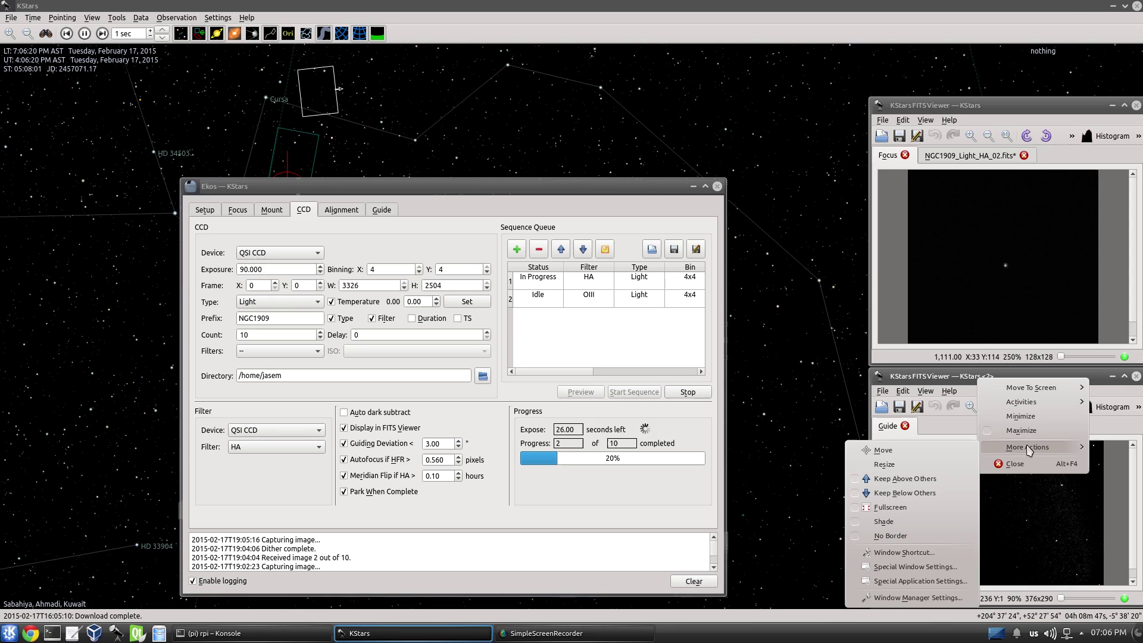
left_click(805, 425)
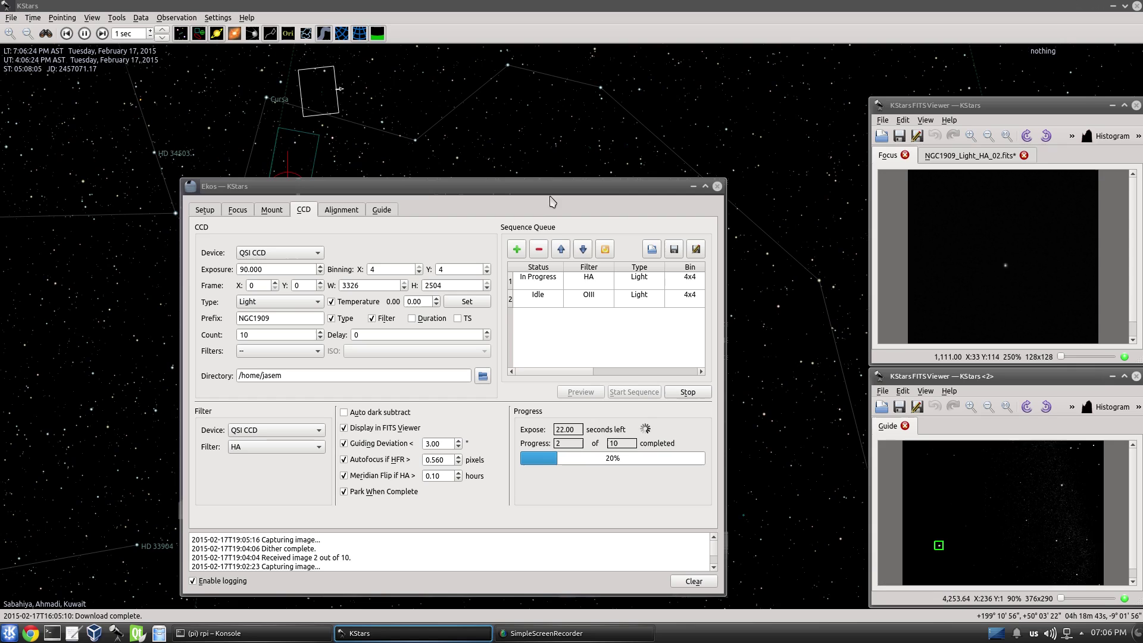
left_click_drag(391, 186, 586, 105)
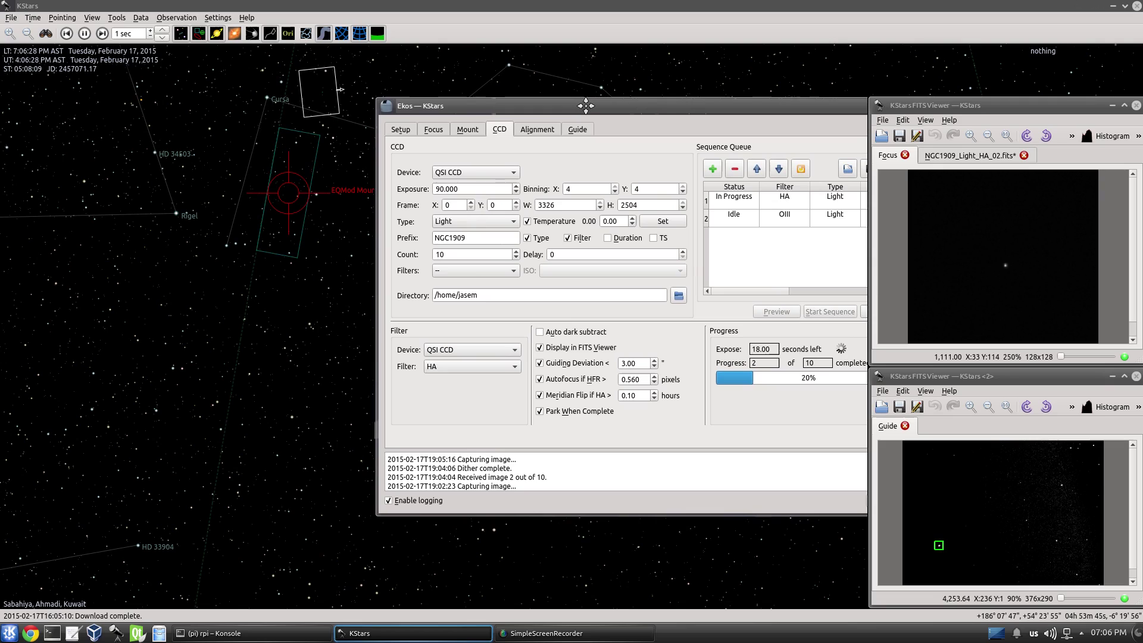
left_click_drag(586, 105, 590, 106)
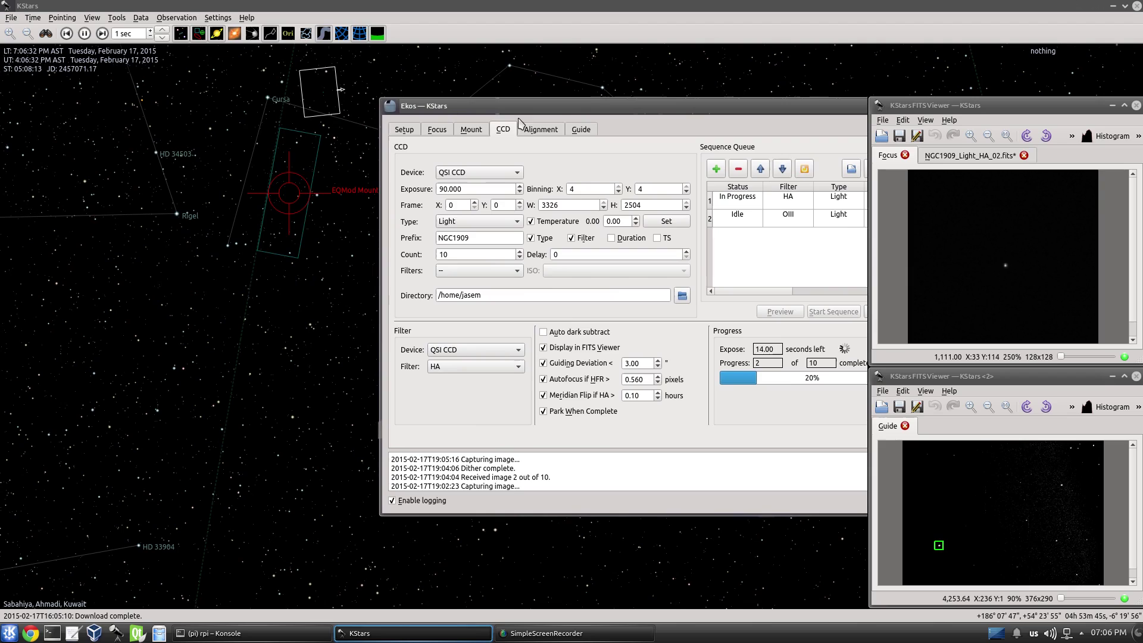
- Check the mount coordinates, then return to the CCD capture progress
left_click(473, 130)
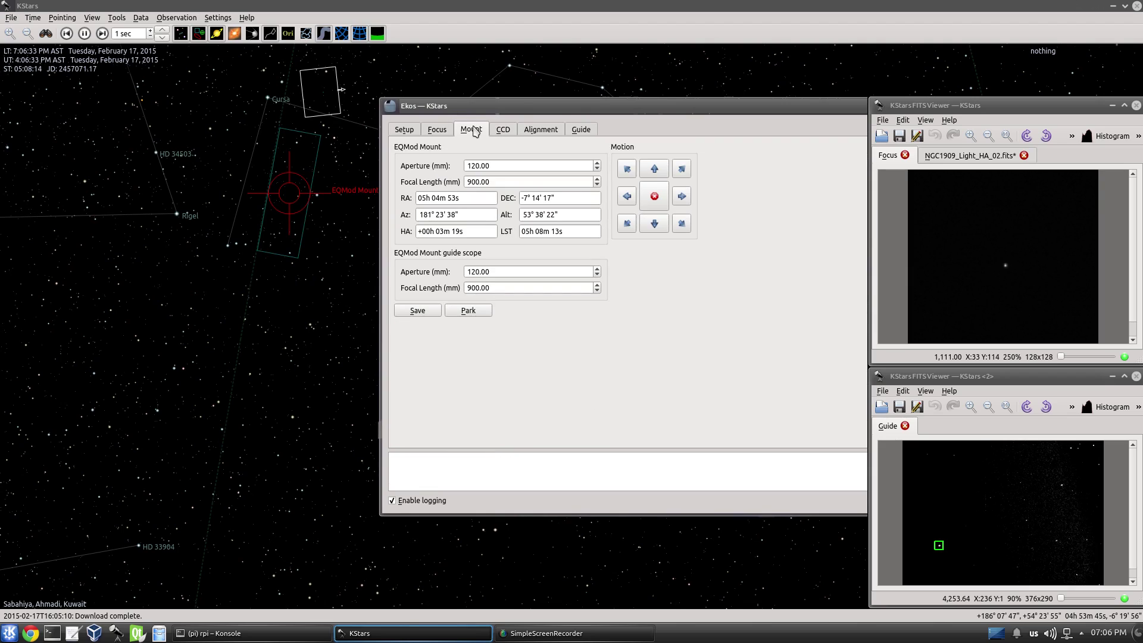
left_click(507, 135)
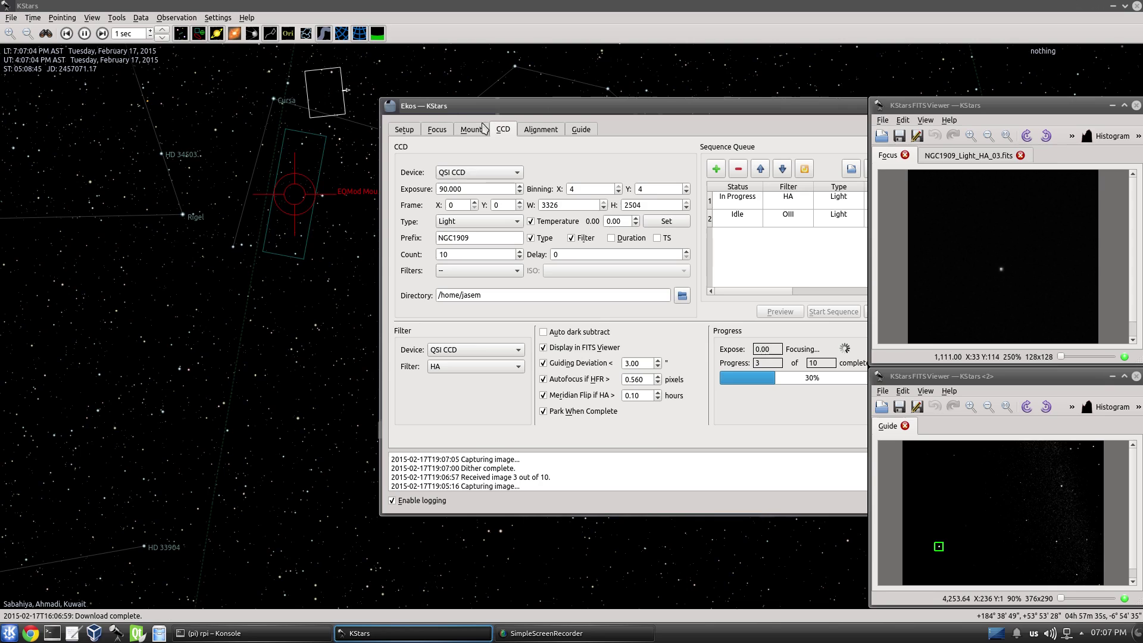
- Review the autofocus results and mount coordinates, returning to the capture progress between each check
left_click(446, 131)
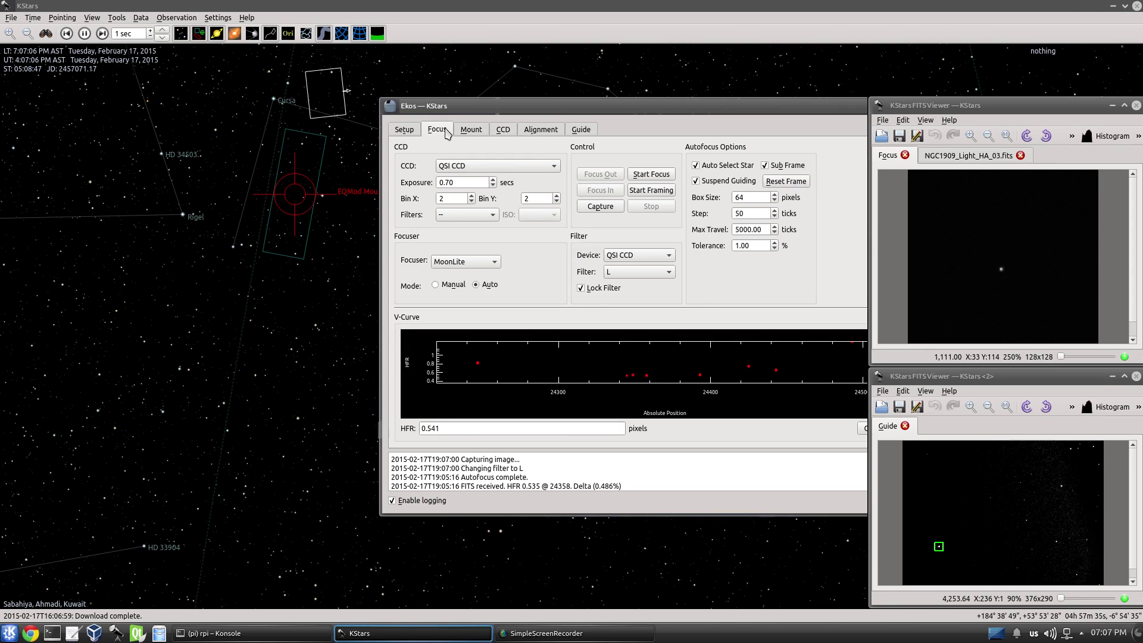
left_click(506, 132)
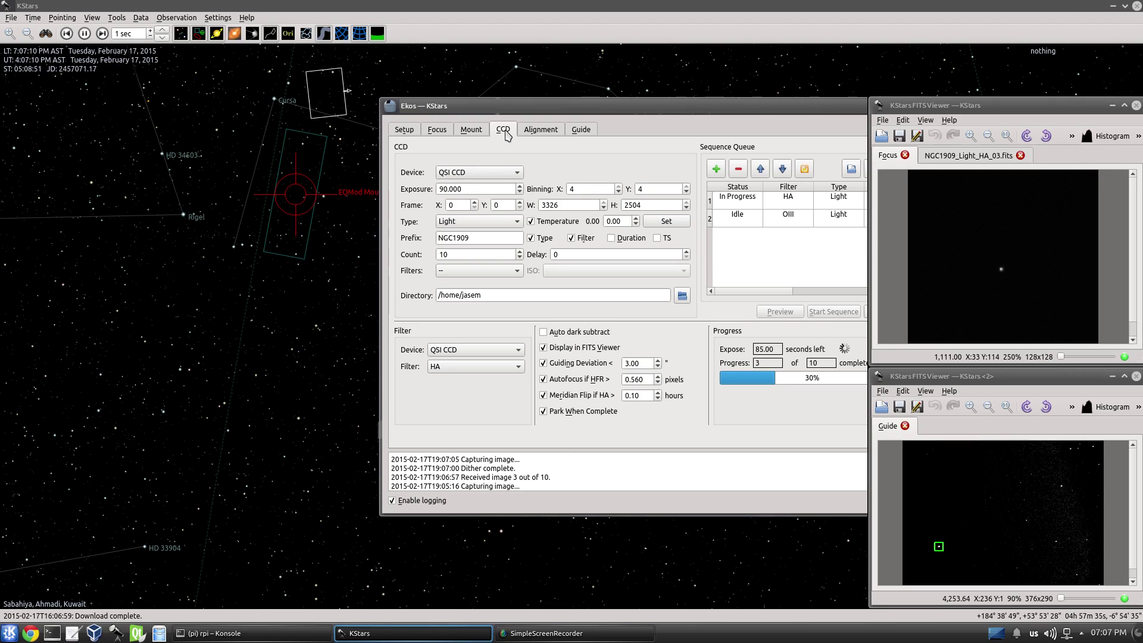
left_click(470, 132)
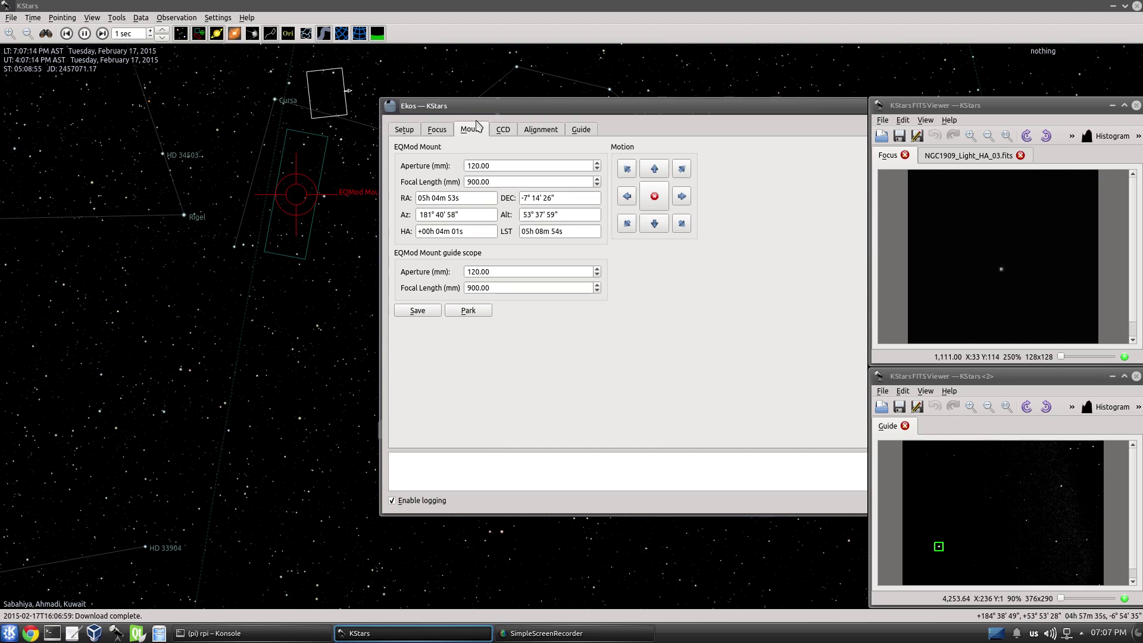
left_click(508, 140)
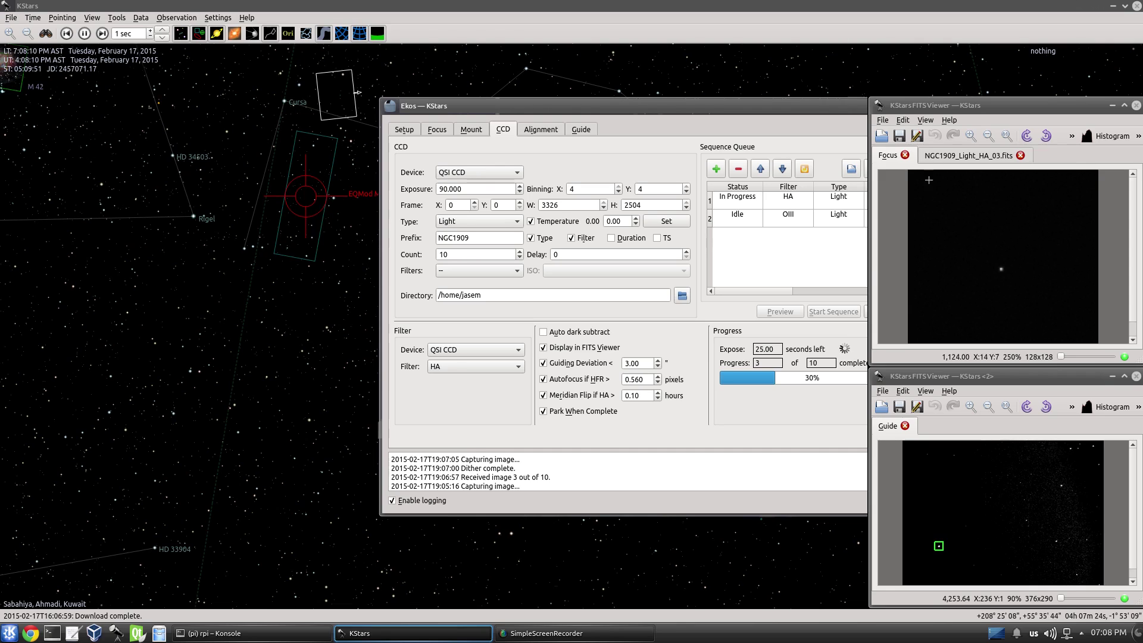
- Clear the guiding log, then show mount coordinates RA 05h 04m 52s, DEC −7° 14′ 27″
left_click(544, 131)
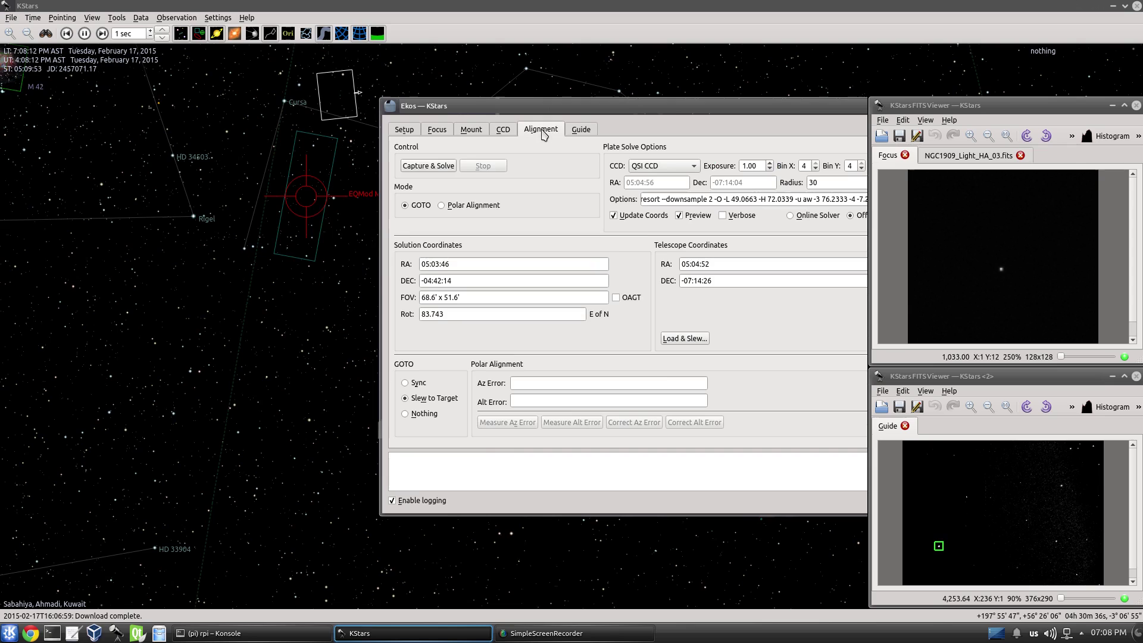
left_click(576, 133)
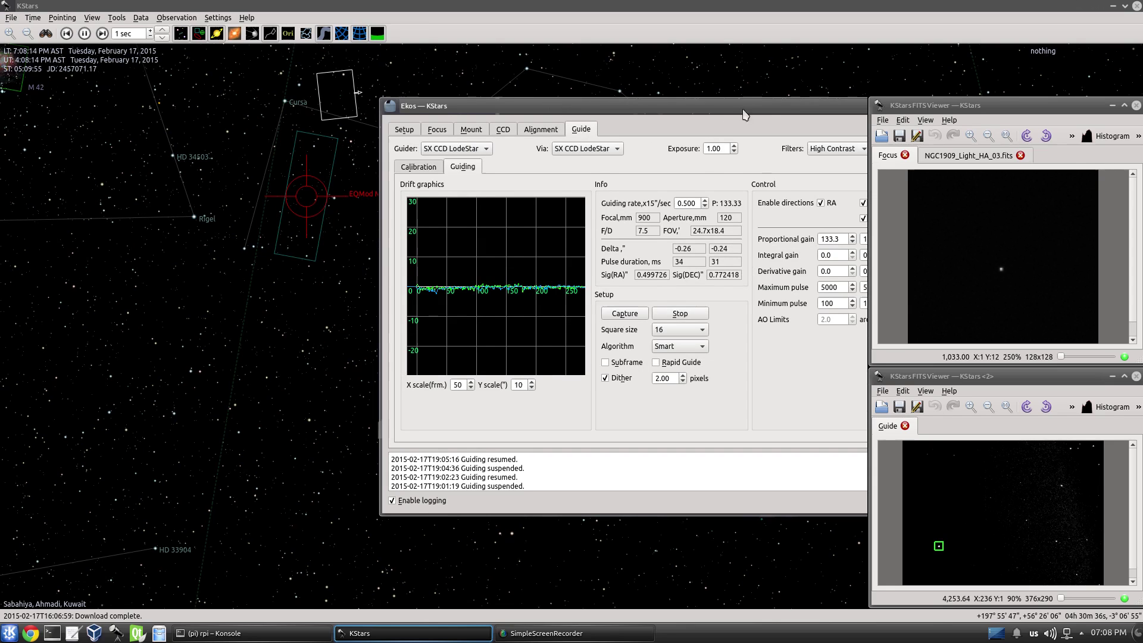
left_click_drag(749, 107, 674, 118)
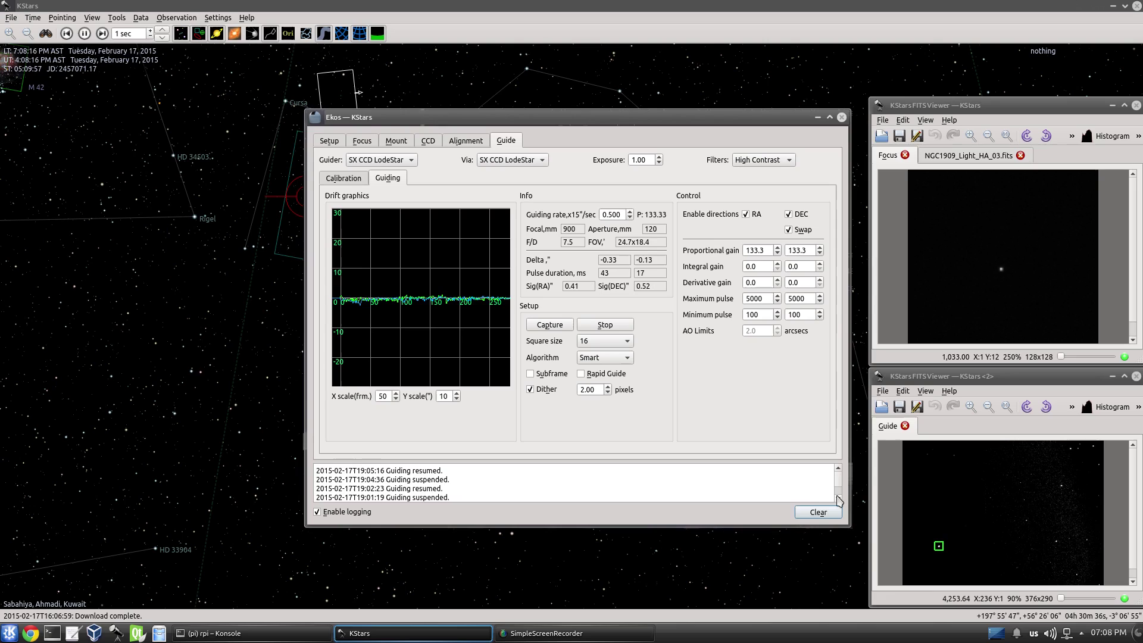
left_click(818, 512)
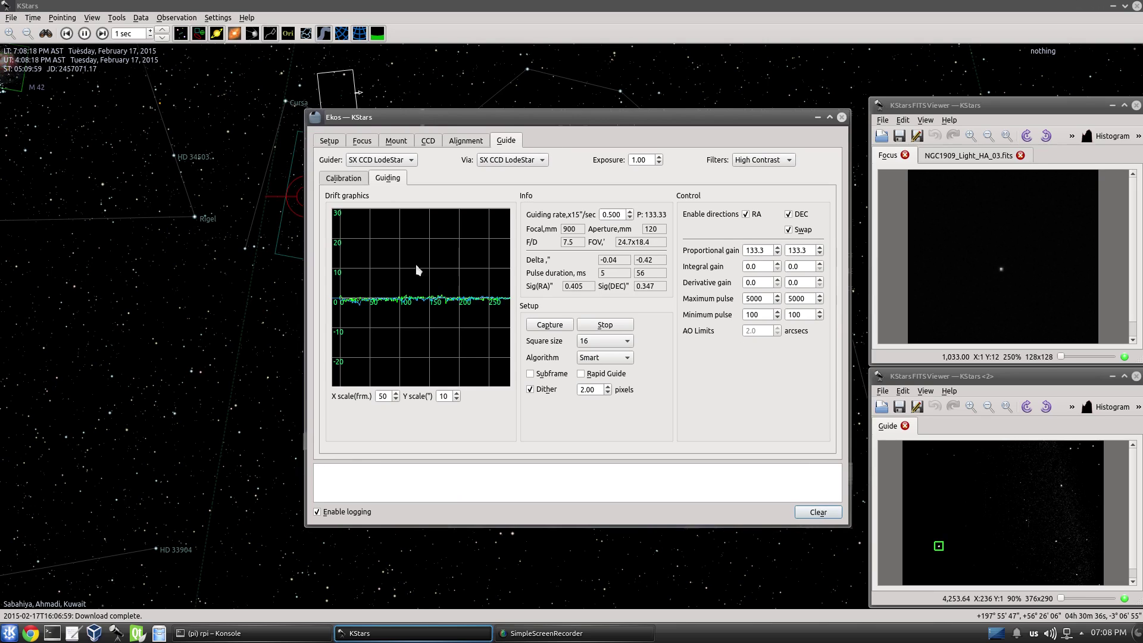
left_click_drag(566, 119, 734, 129)
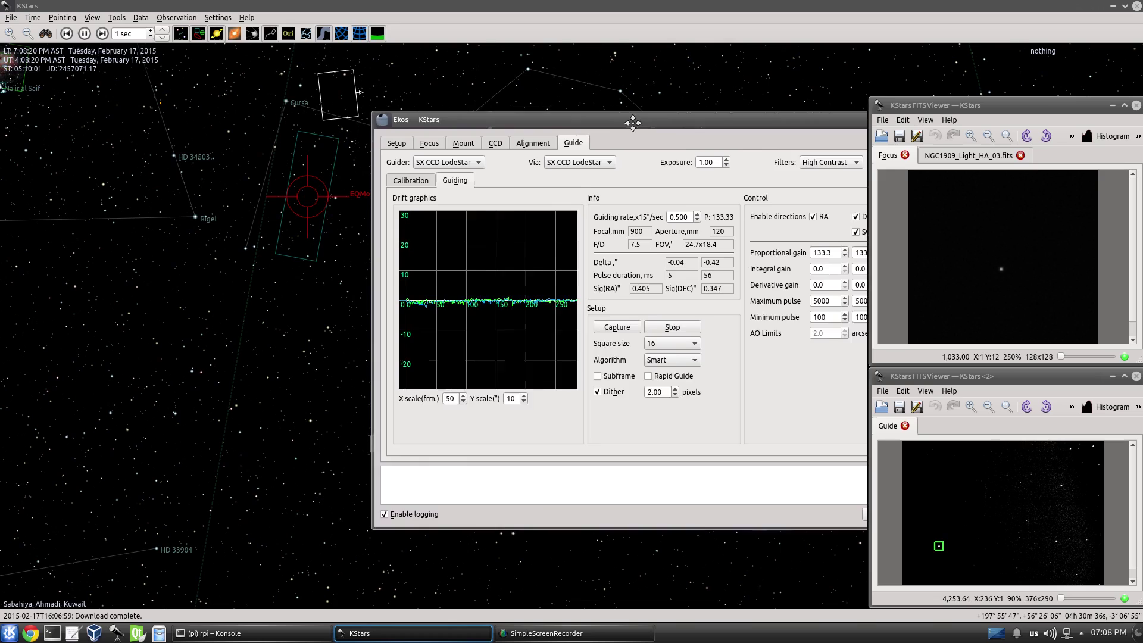
left_click(625, 152)
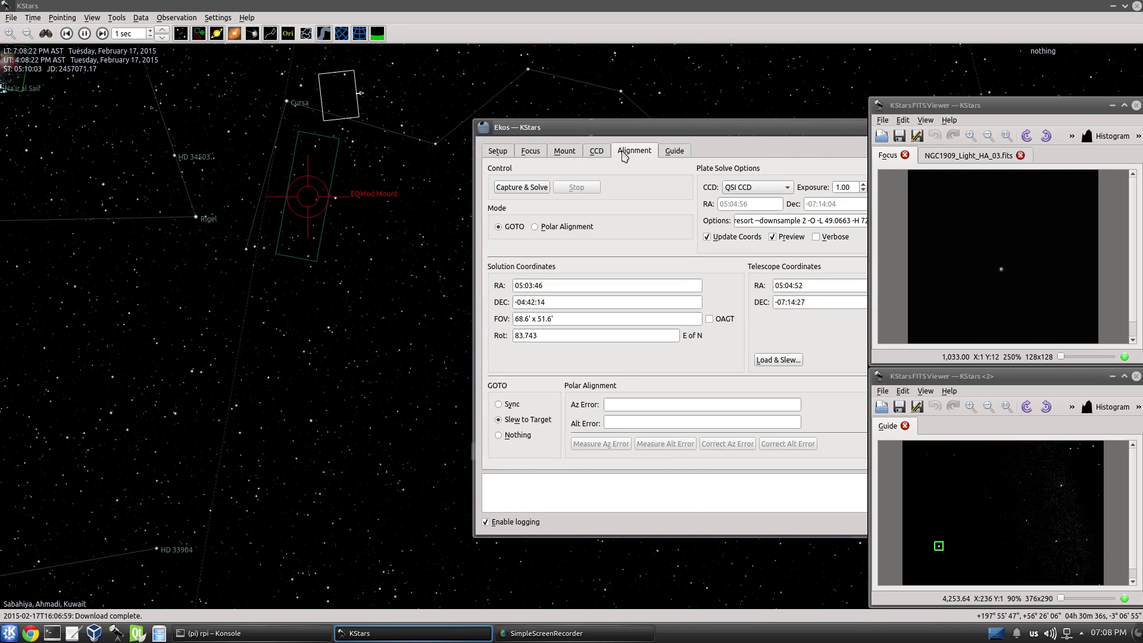
left_click(596, 155)
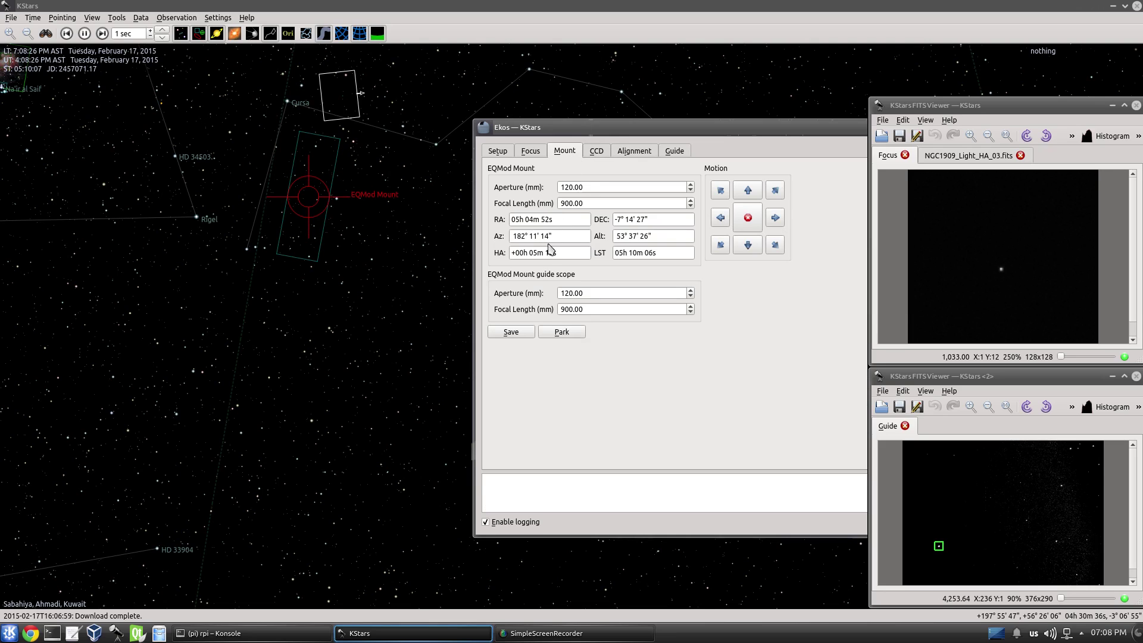
- Show the CCD sequence queue, pan the sky map left, and shift Ekos down-left
left_click(597, 152)
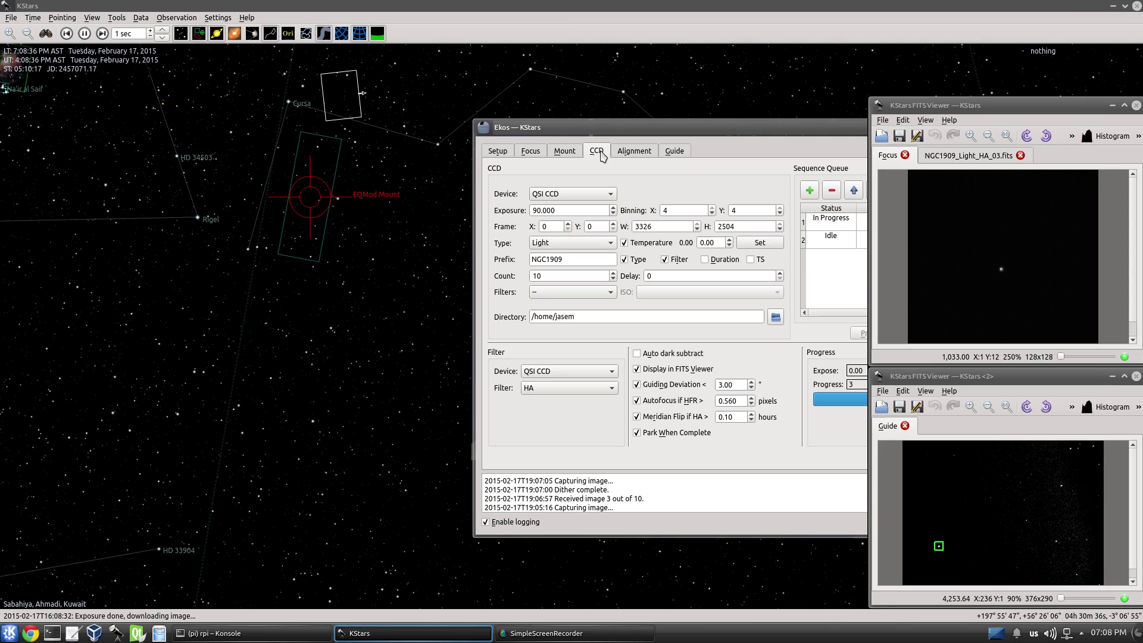
left_click_drag(700, 134, 618, 127)
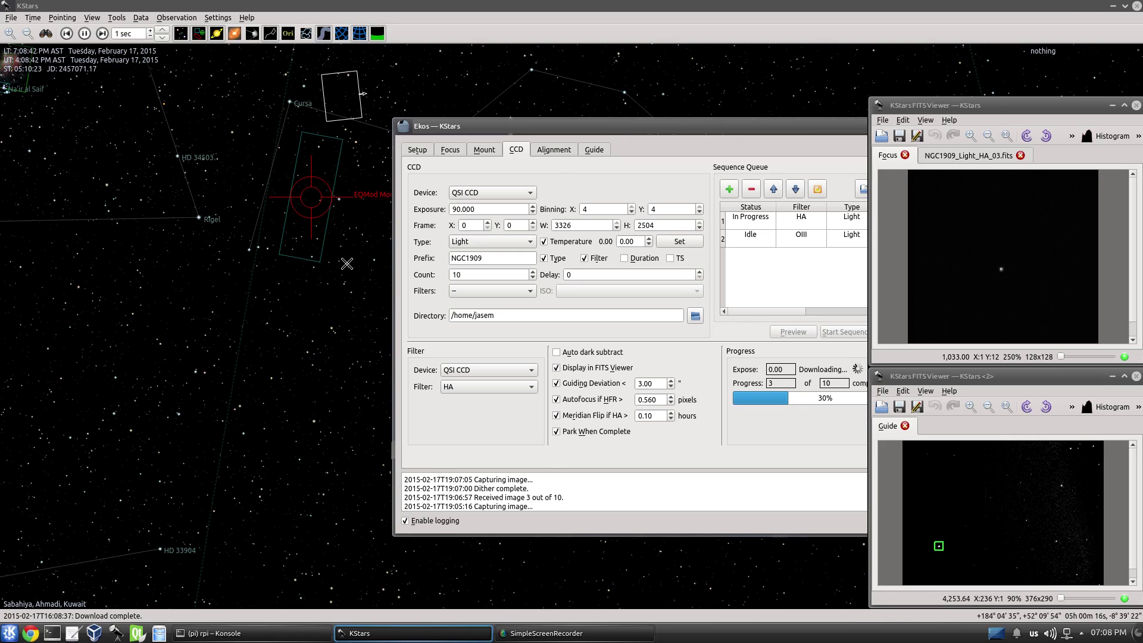
mouse_move(342, 266)
left_mouse_down()
mouse_move(196, 268)
mouse_move(146, 289)
left_mouse_up()
left_click_drag(503, 126, 393, 163)
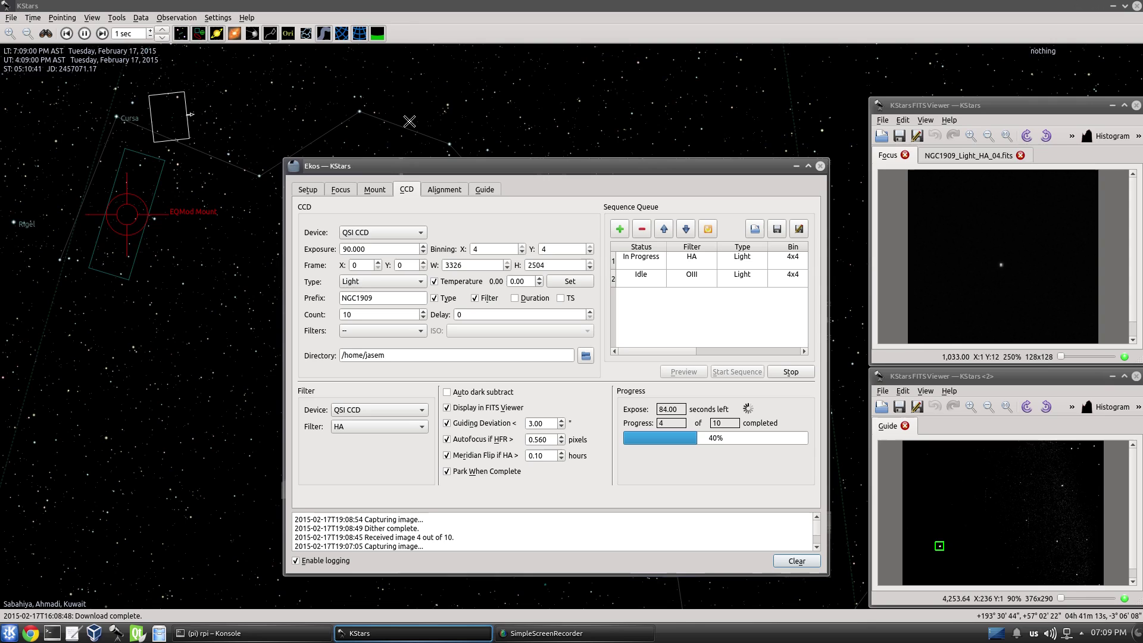
- Glance at the mount coordinates and return to capture while NGC1909 reaches the flip limit
left_click(375, 193)
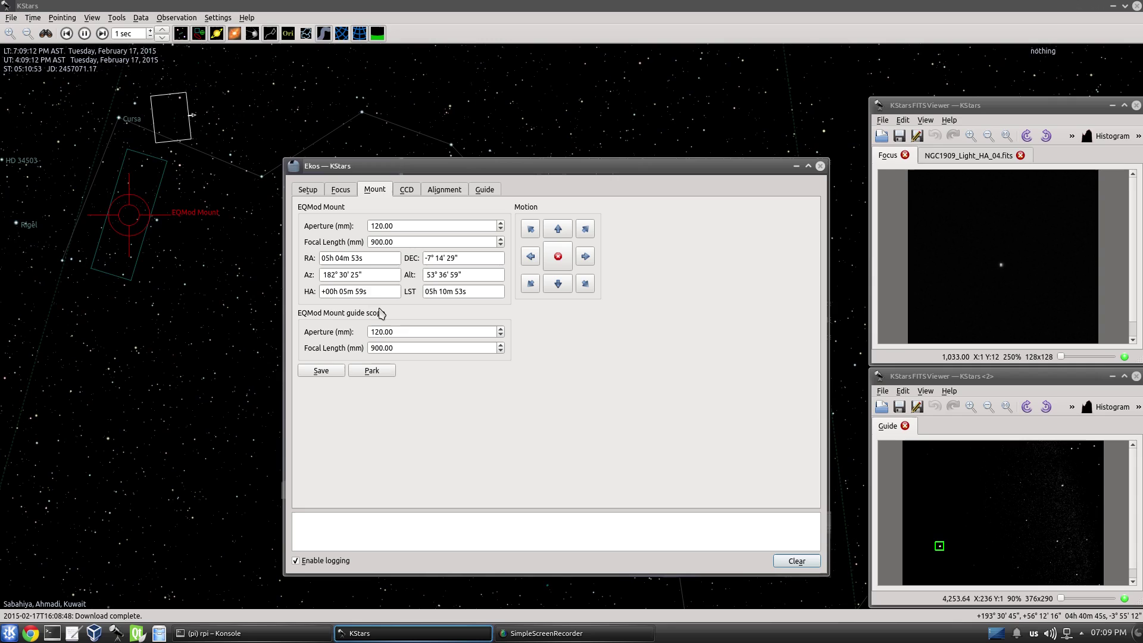
left_click(408, 191)
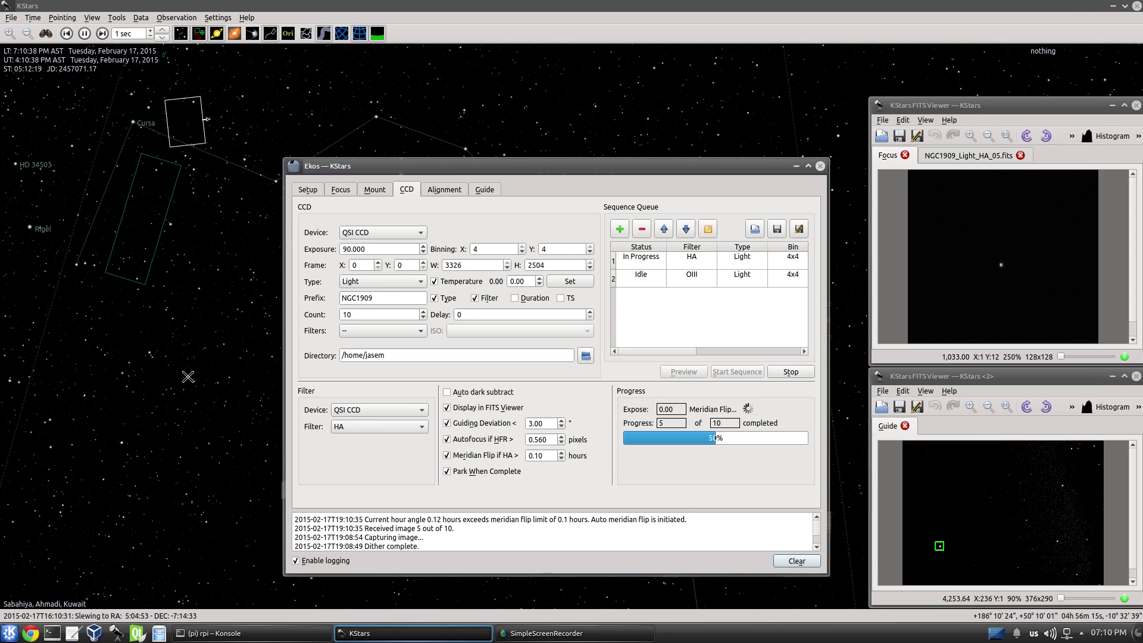
- Zoom the sky map, move Ekos aside, and center the map on NGC 1909
scroll(188, 377, "down", 3)
scroll(188, 377, "down", 5)
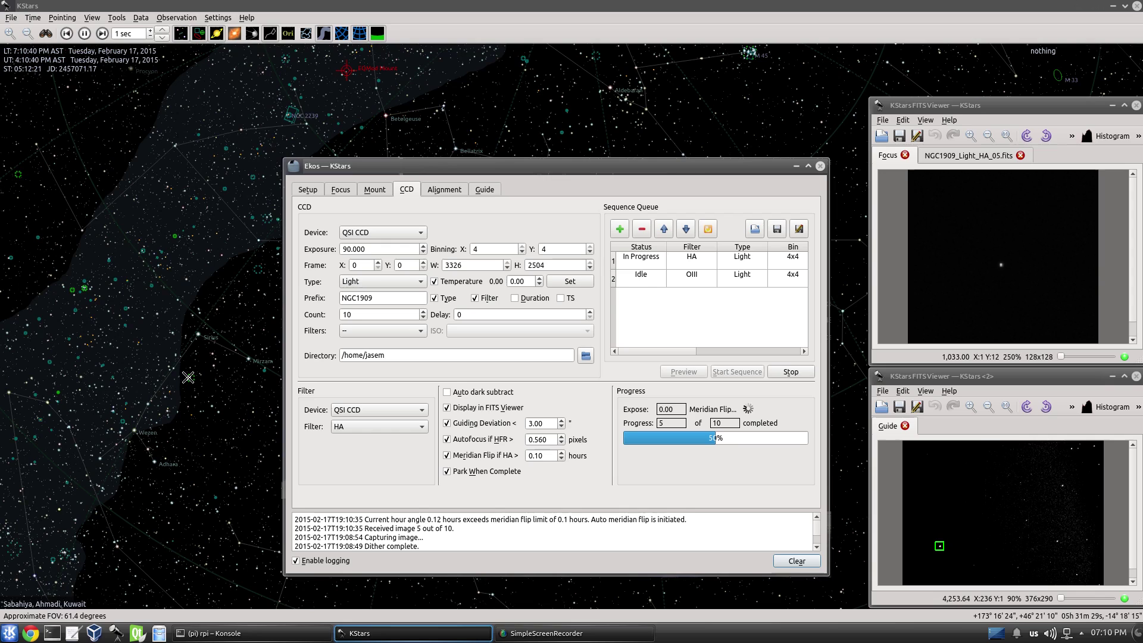
scroll(188, 377, "down", 3)
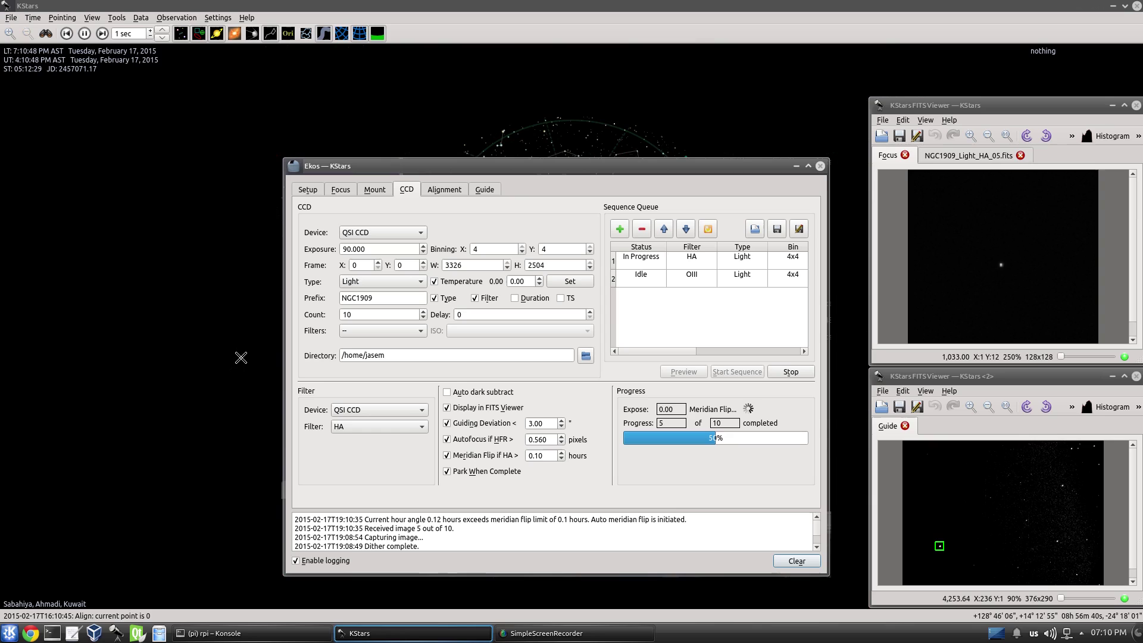
scroll(241, 357, "up", 4)
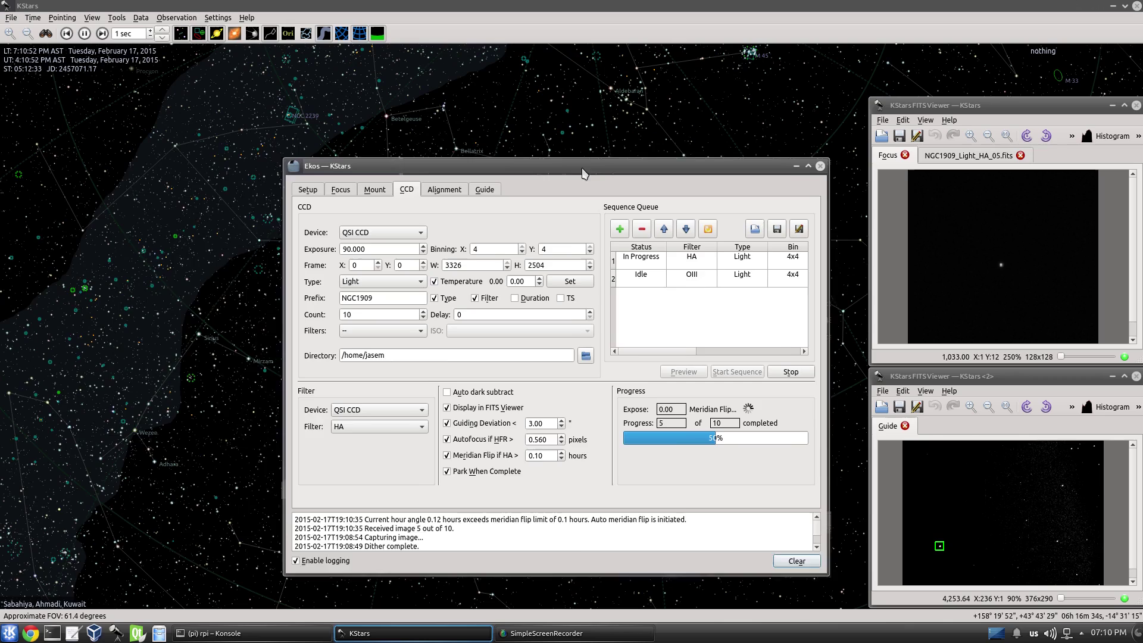
mouse_move(584, 170)
left_mouse_down()
mouse_move(305, 220)
mouse_move(328, 201)
mouse_move(321, 213)
left_mouse_up()
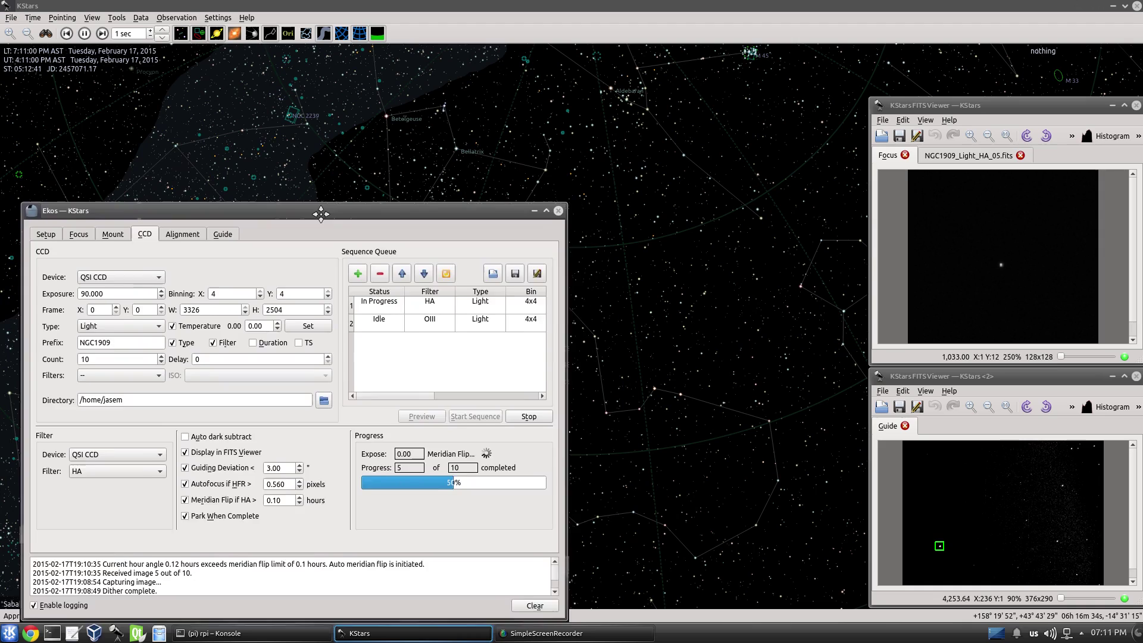
left_click_drag(321, 212, 331, 368)
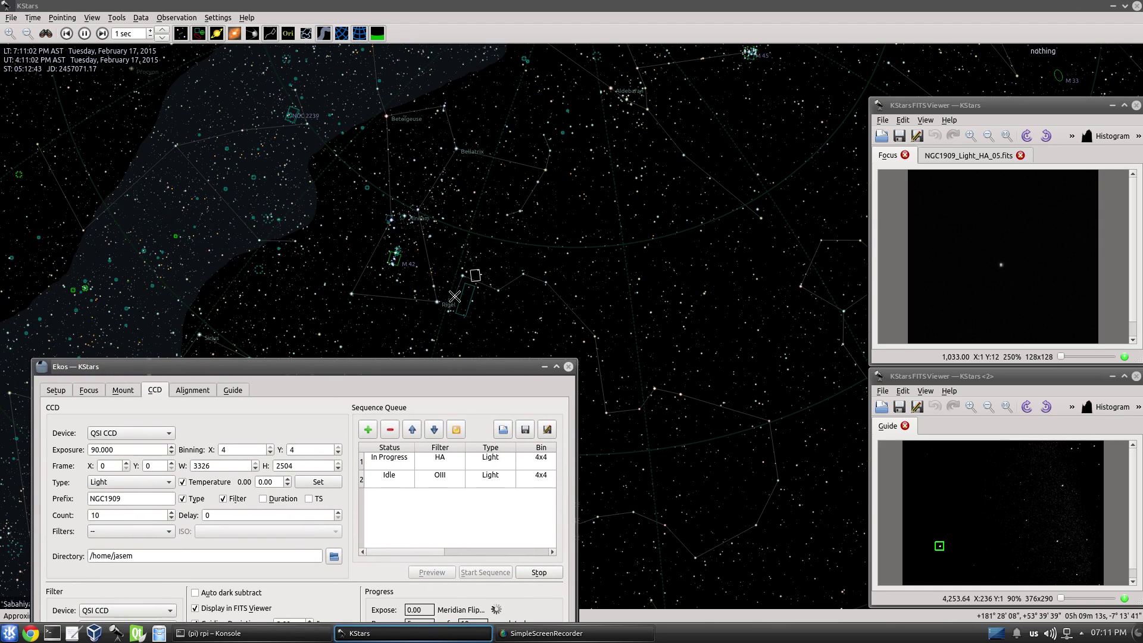
double_click(465, 299)
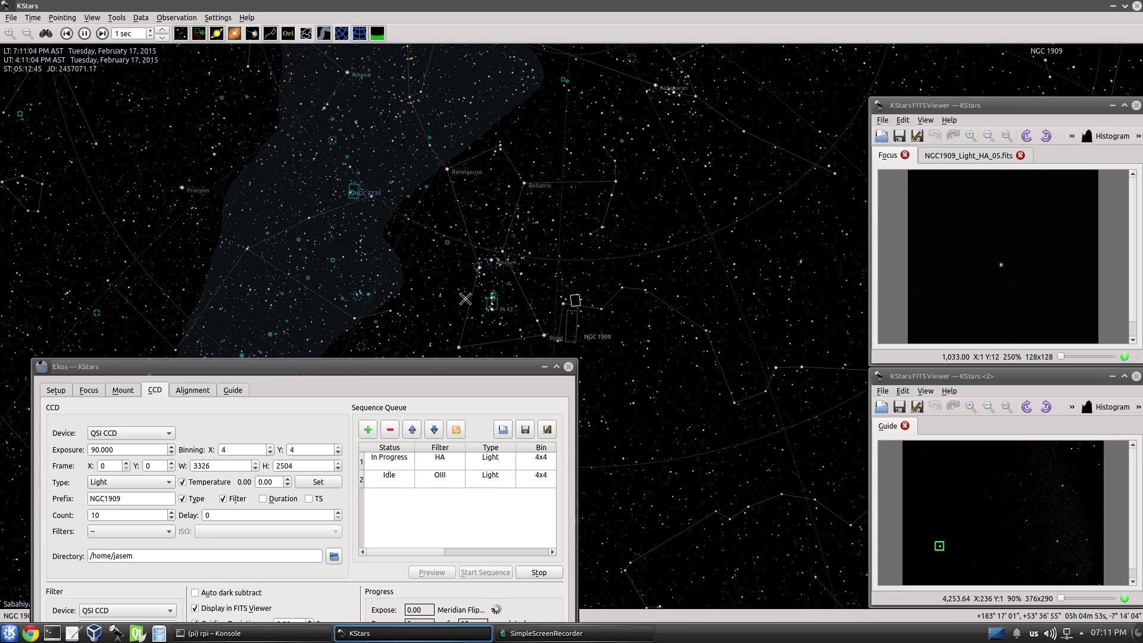
left_click_drag(345, 370, 315, 110)
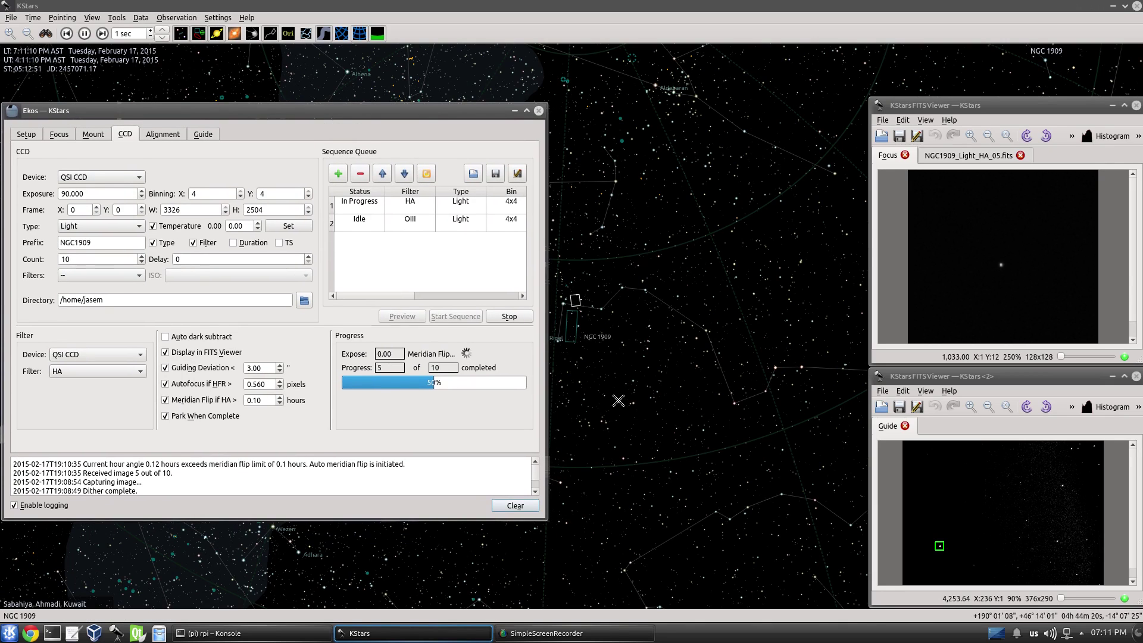
left_click_drag(601, 402, 780, 388)
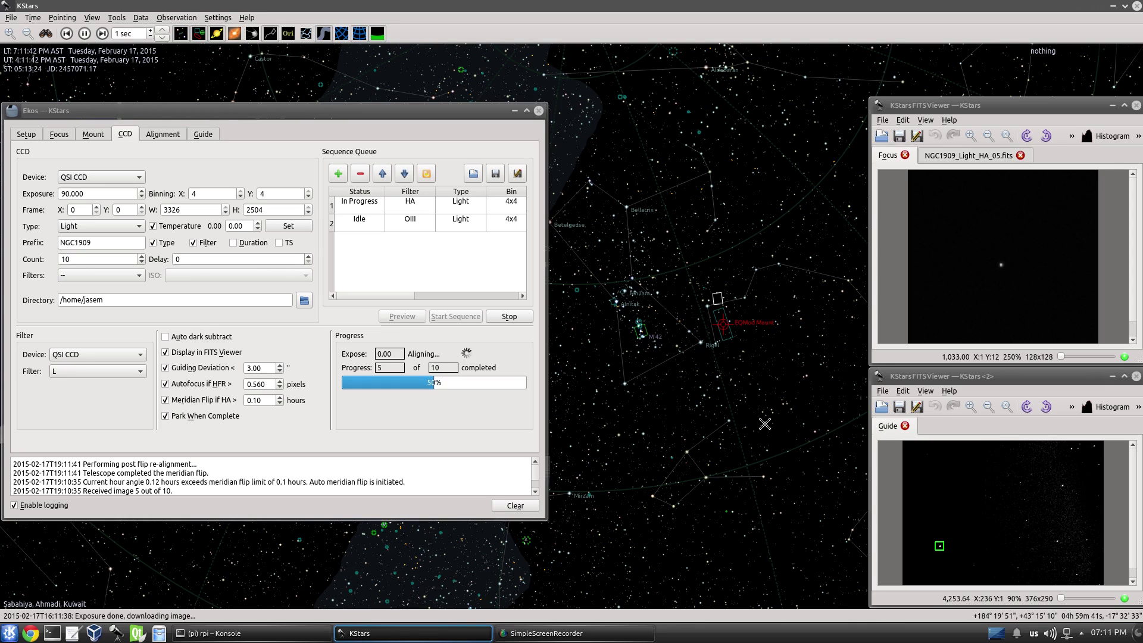
- Follow the post-flip plate solve in the Alignment tab and its FITS preview image
left_click(156, 137)
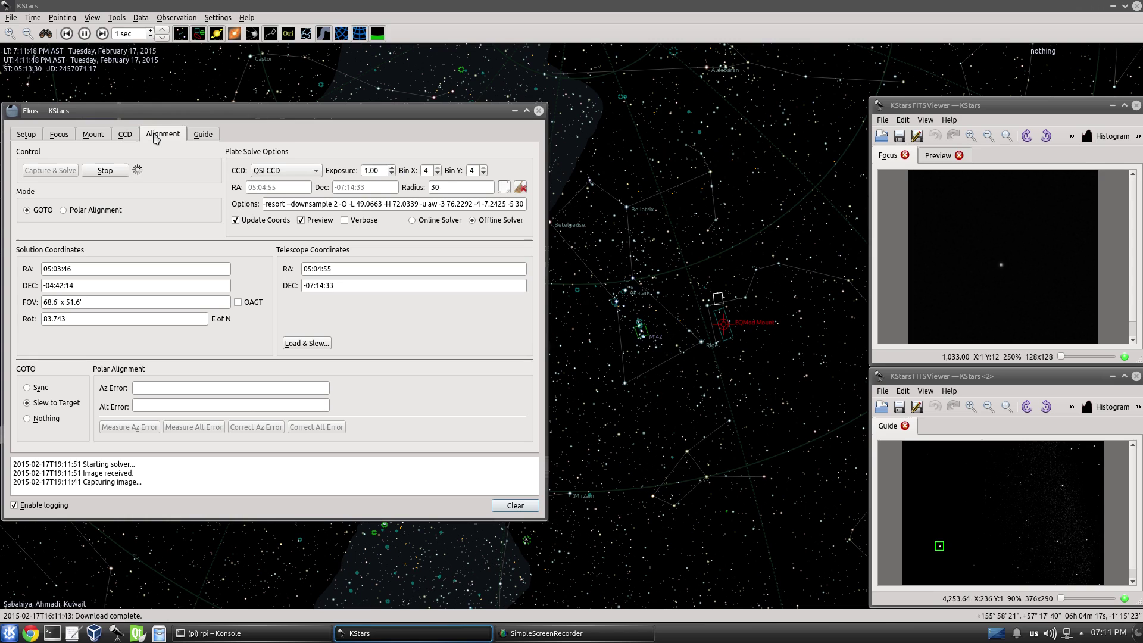
left_click(940, 158)
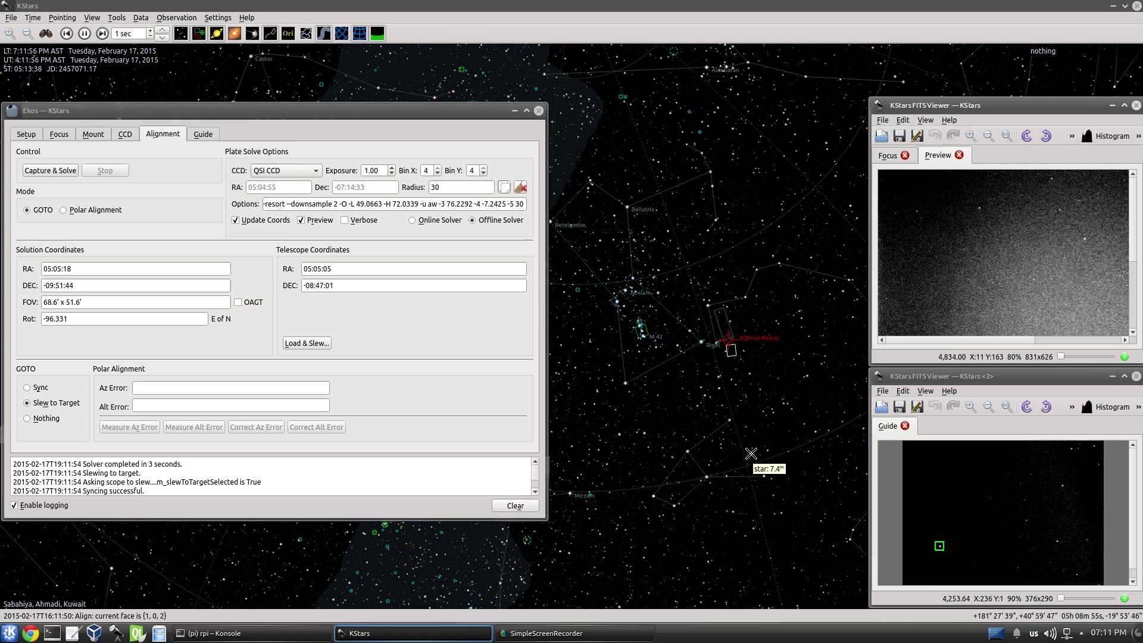
- Clear the Guide Calibration log, return to CCD progress, and zoom the guide image
left_click(203, 135)
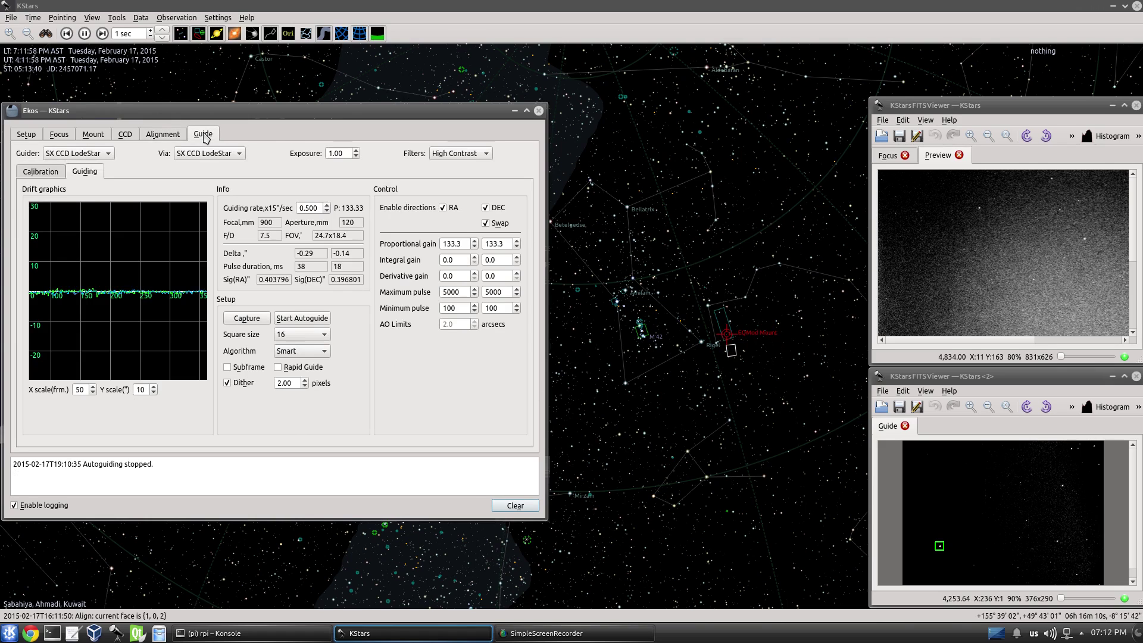
left_click(52, 173)
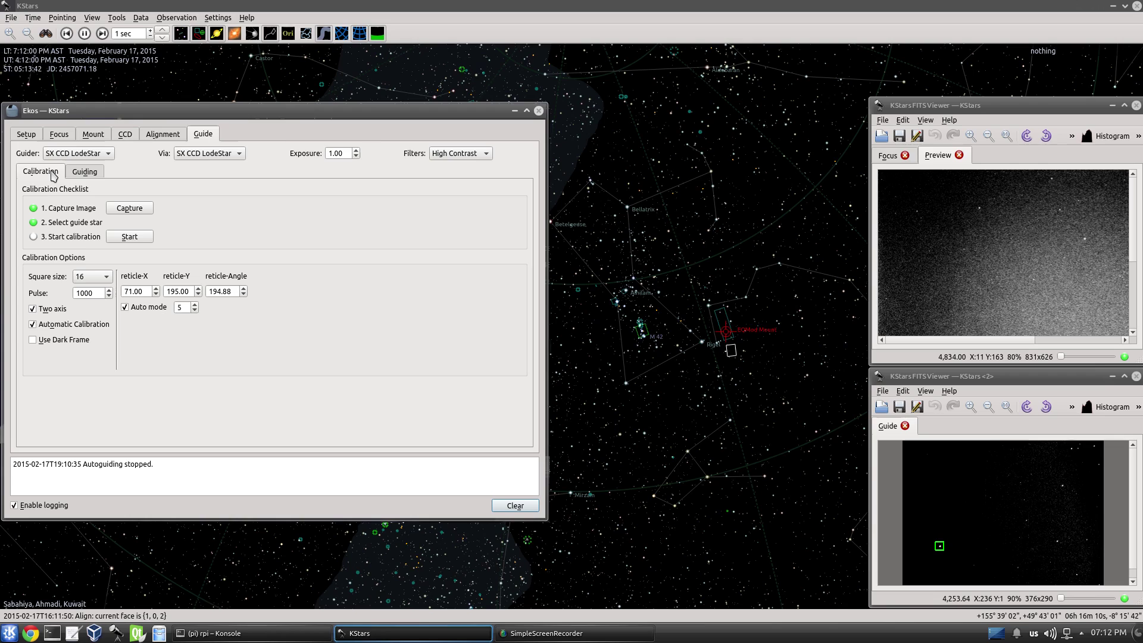
left_click(523, 508)
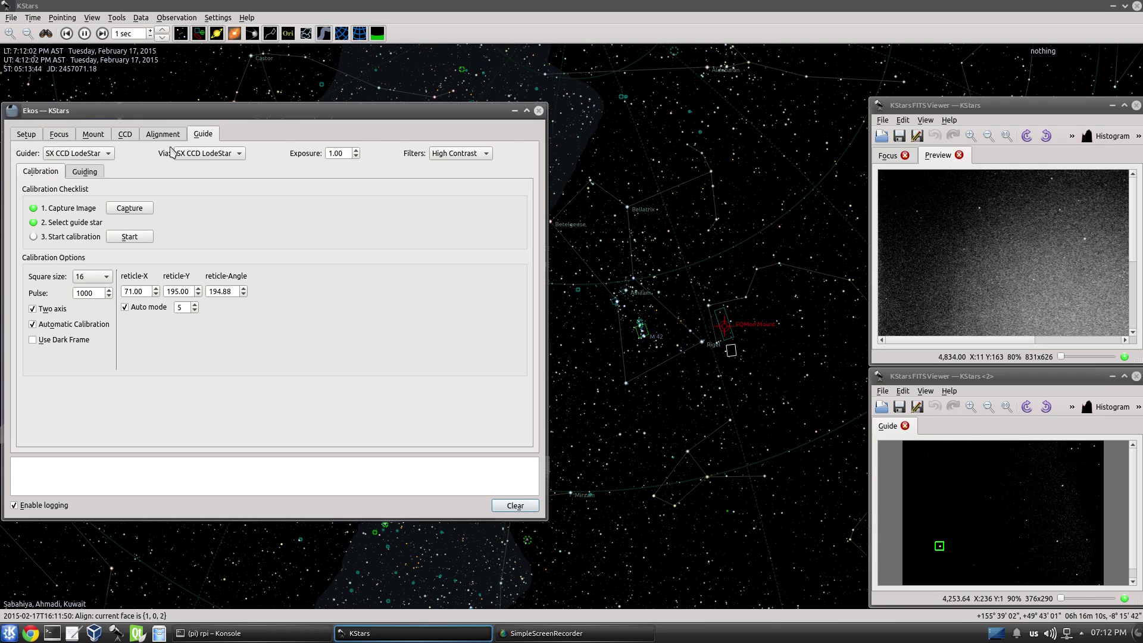
left_click(126, 134)
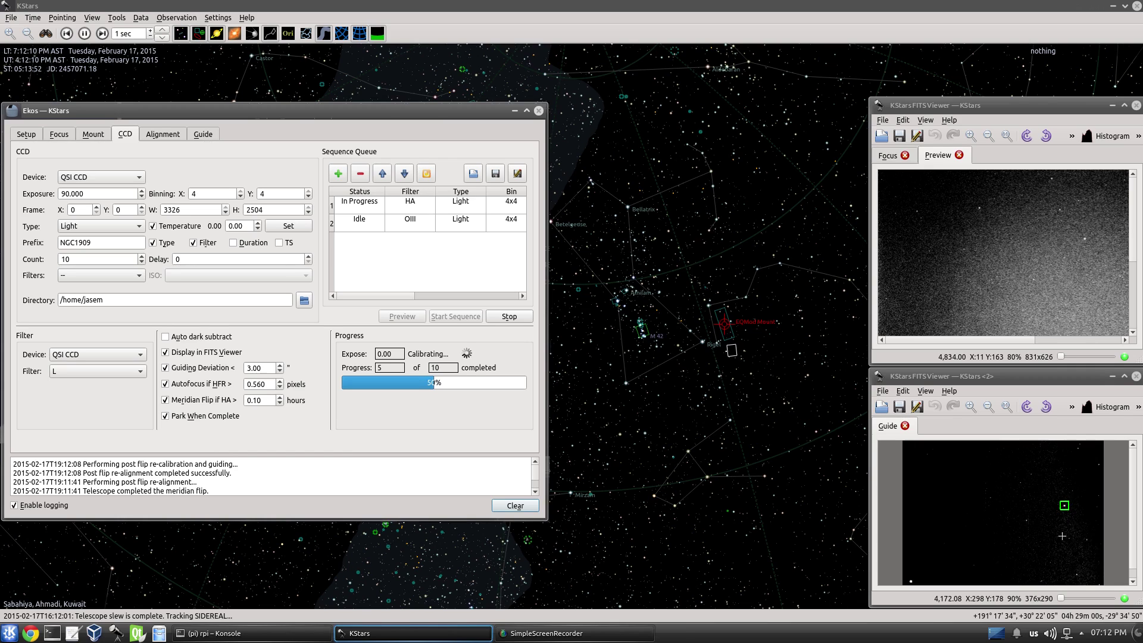
scroll(1076, 521, "up", 1)
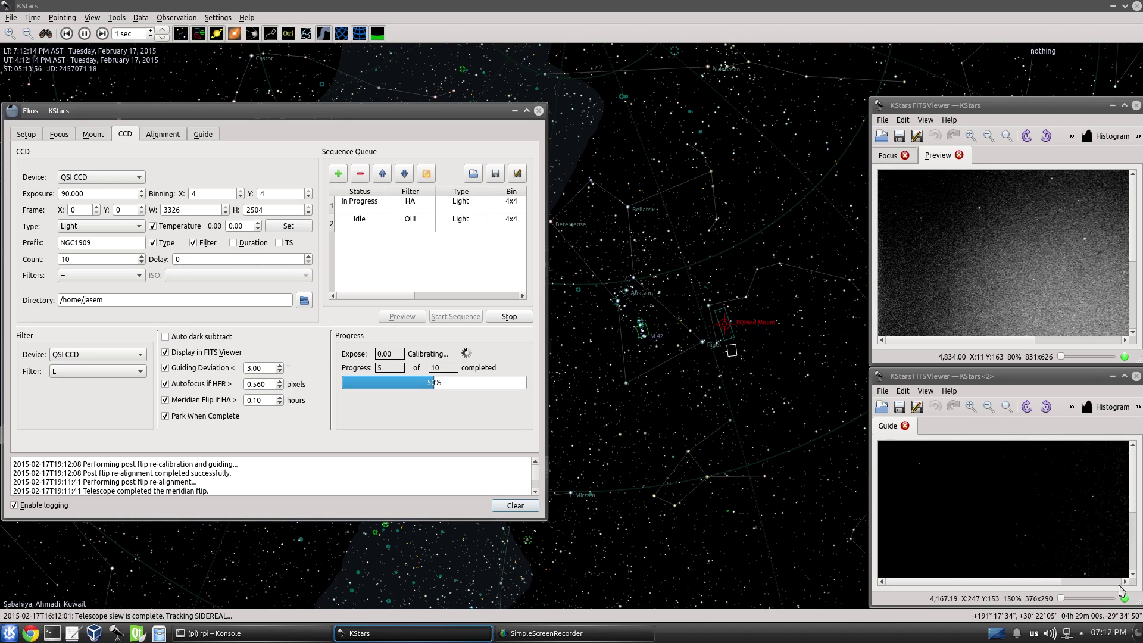
scroll(1107, 582, "up", 2)
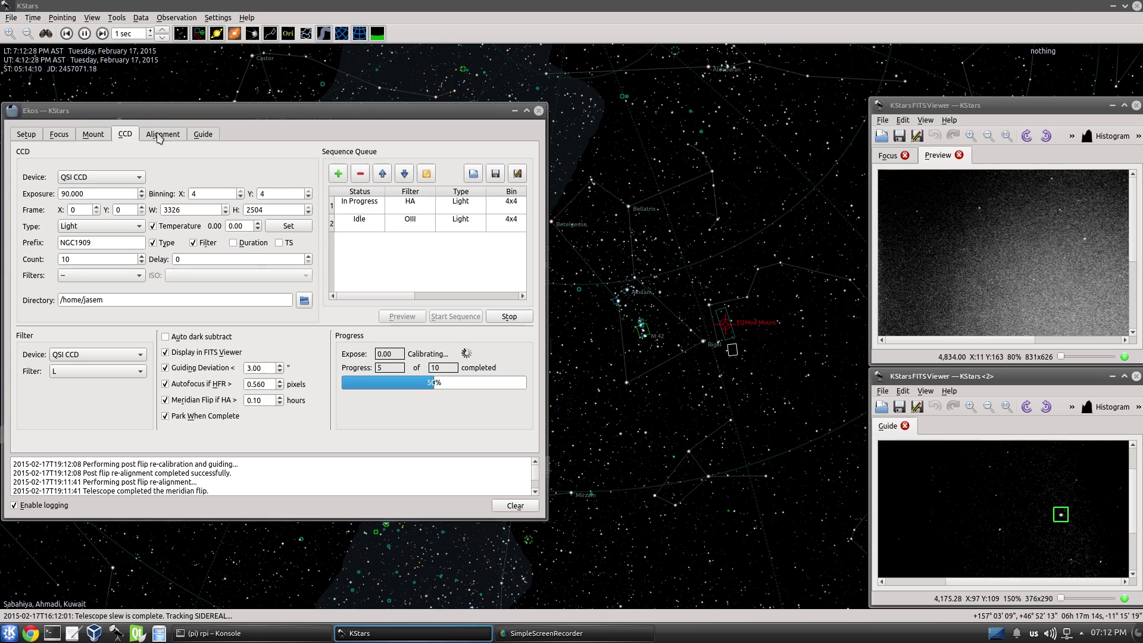
- Check the Guide log for successful recalibration, then go back to the CCD sequence
left_click(202, 135)
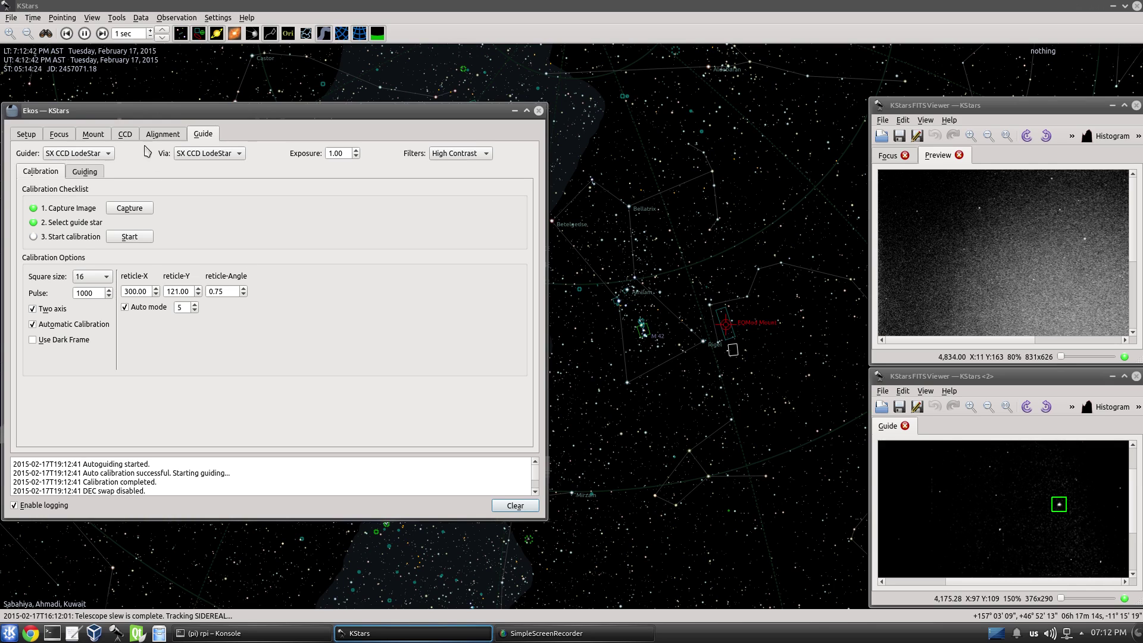
left_click(126, 136)
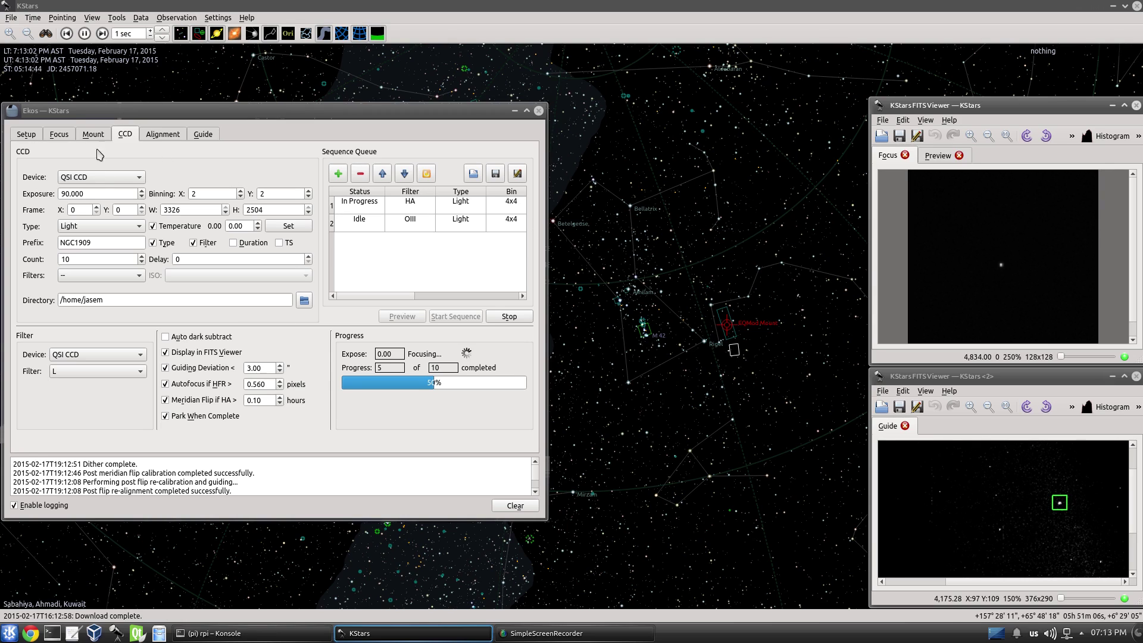
- Watch the Focus V-curve until post-flip autofocus completes at HFR 0.541, focuser position 24242
left_click(66, 139)
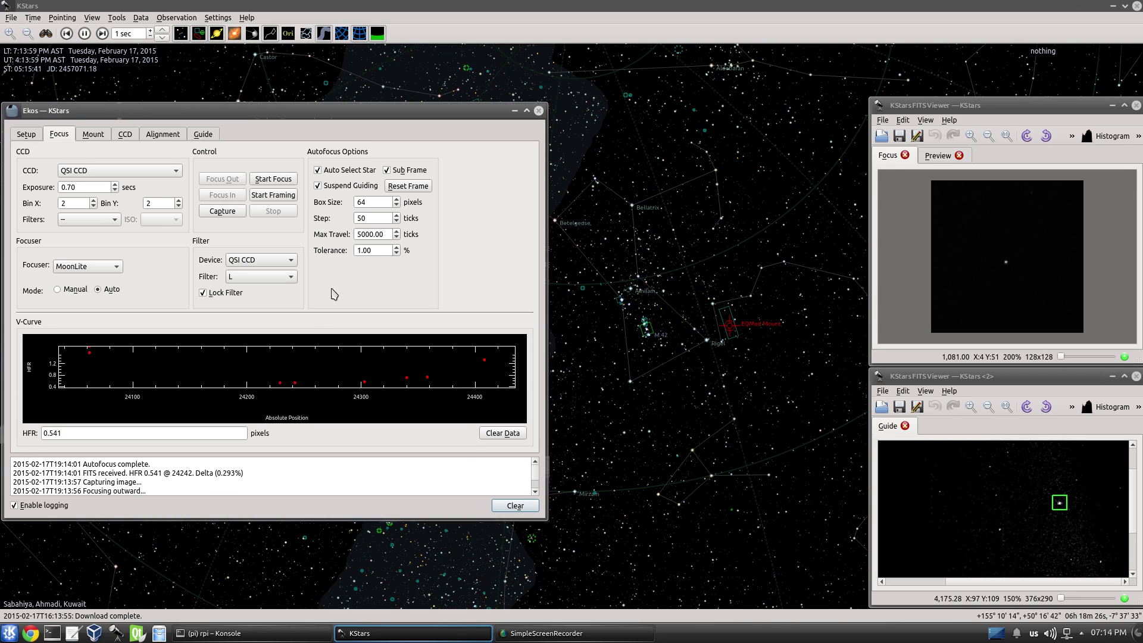
- Confirm NGC1909 HA capture has resumed, with image 5 of 10 exposing in the CCD tab
left_click(124, 134)
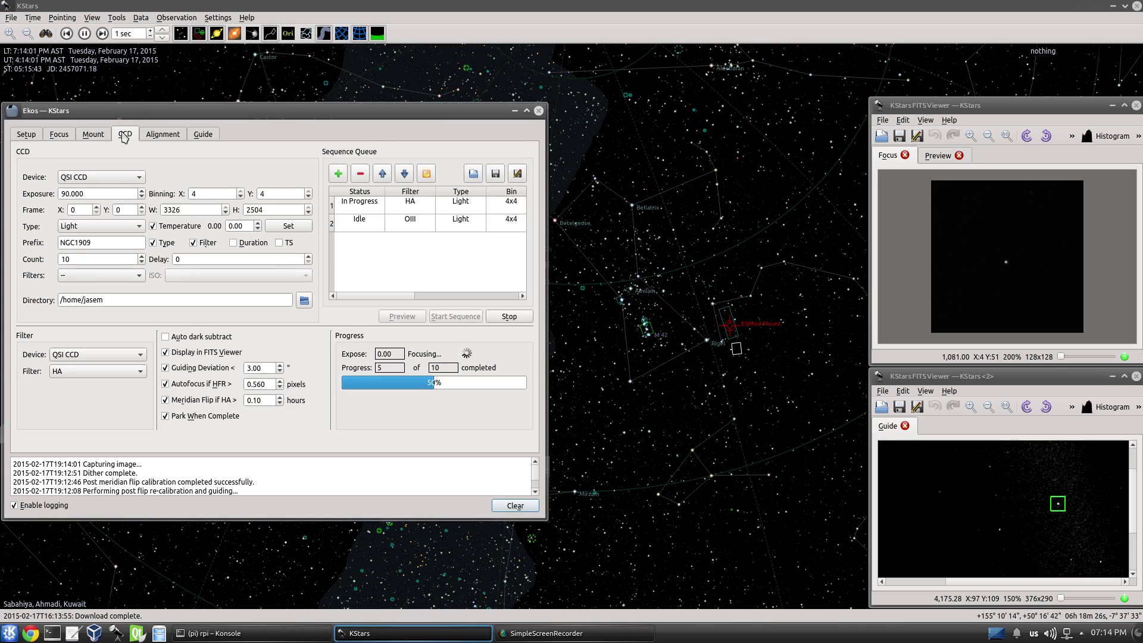